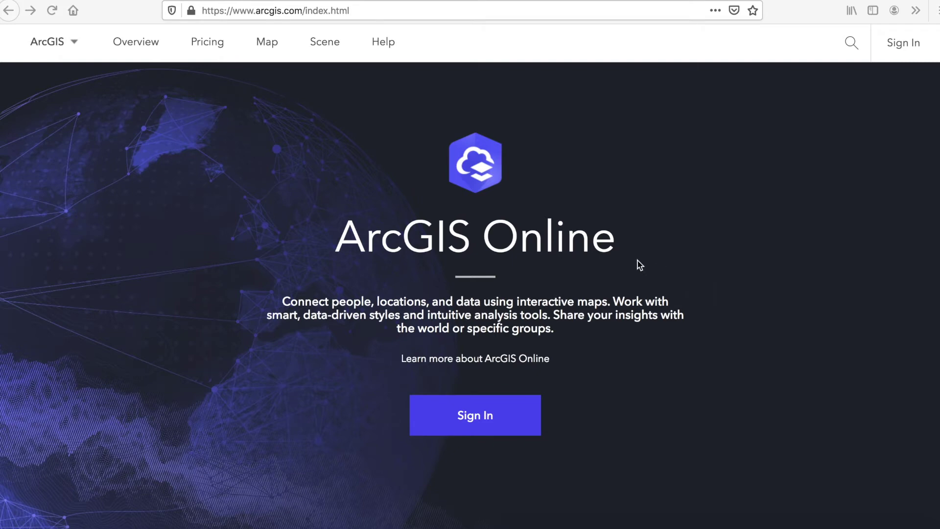
Sign in to ArcGIS Online and go to the Home page from the map viewer
click(485, 421)
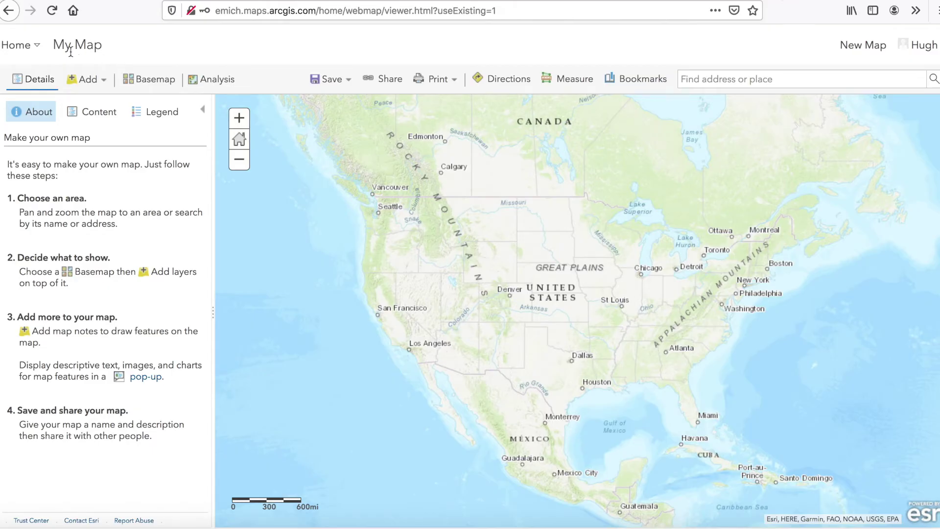
click(23, 49)
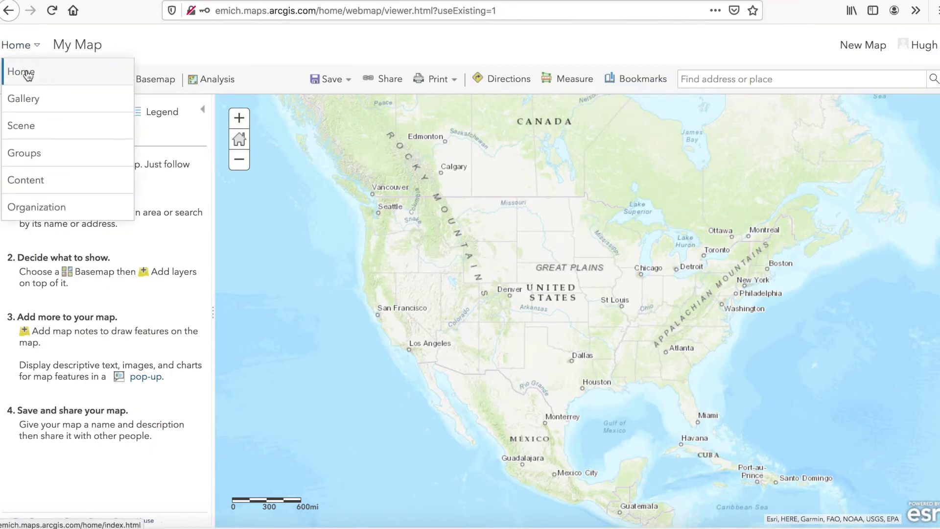
click(22, 71)
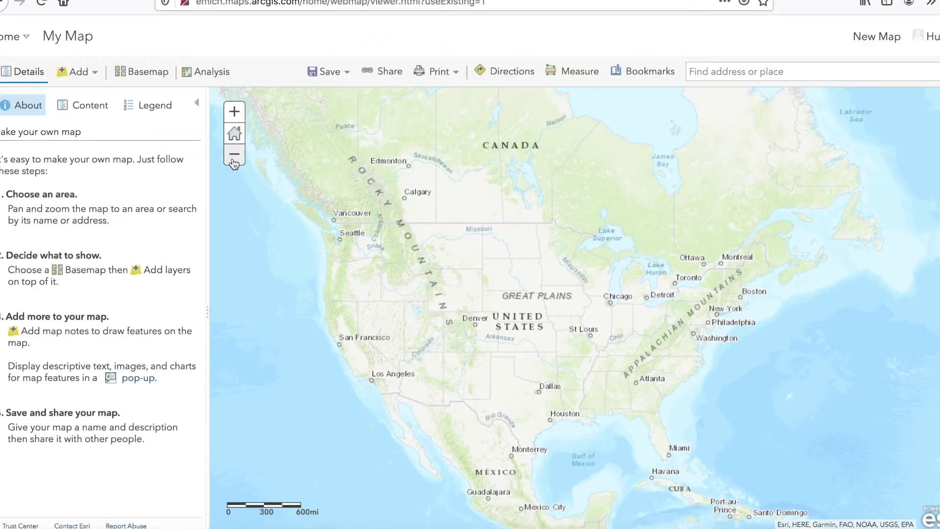
click(234, 164)
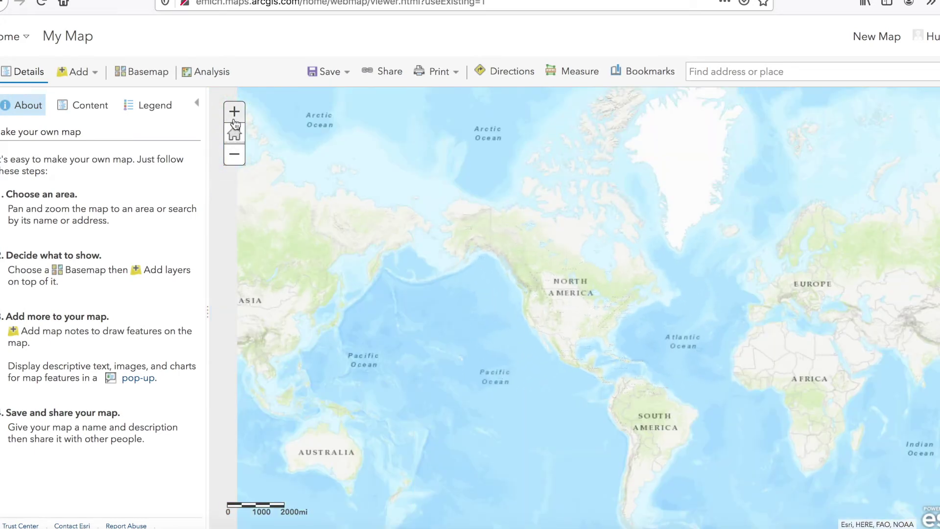
click(234, 113)
click(235, 115)
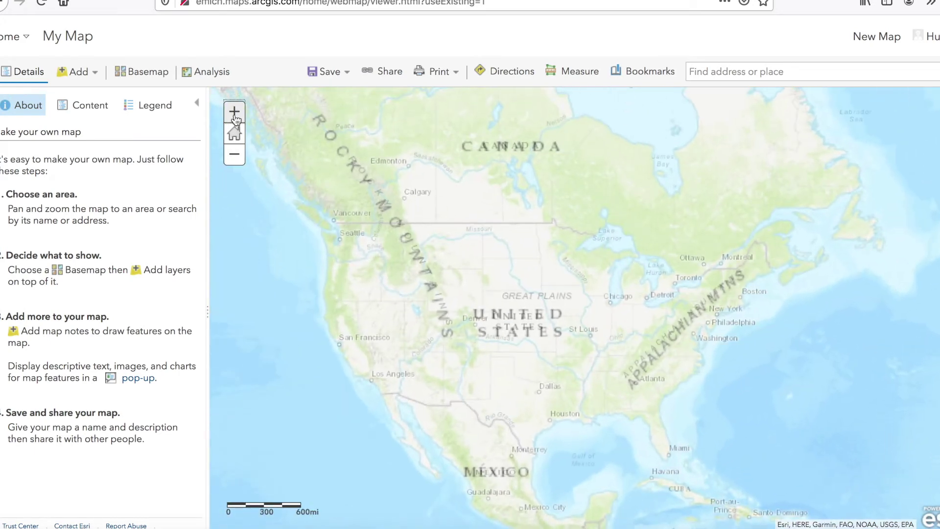
drag(440, 235, 462, 247)
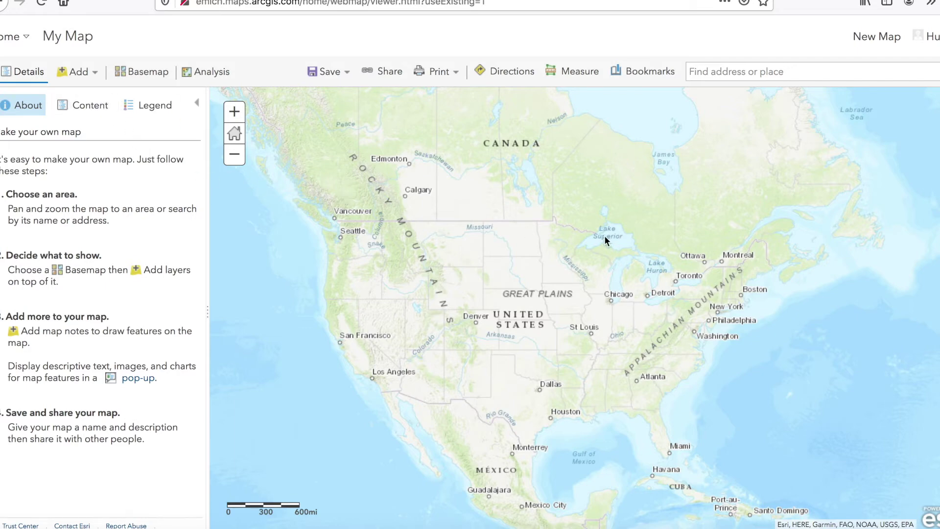
Add the Calidata-2 layer to the map from a file and keep its Types (Unique symbols) style on STATE_NAME
click(96, 78)
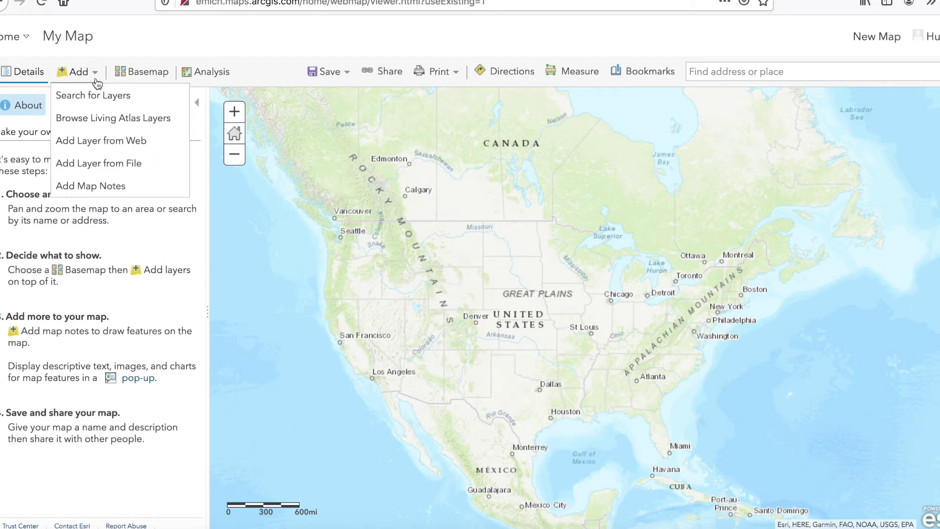
click(115, 164)
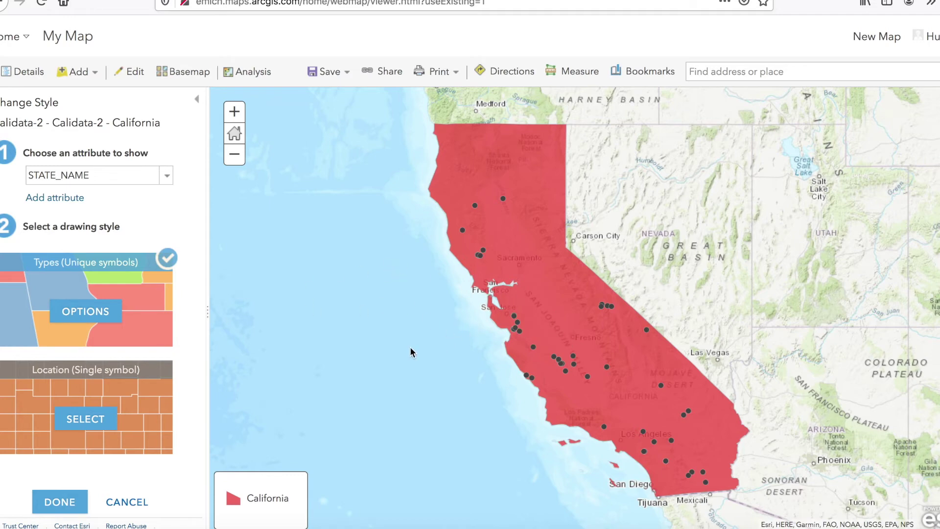
click(74, 500)
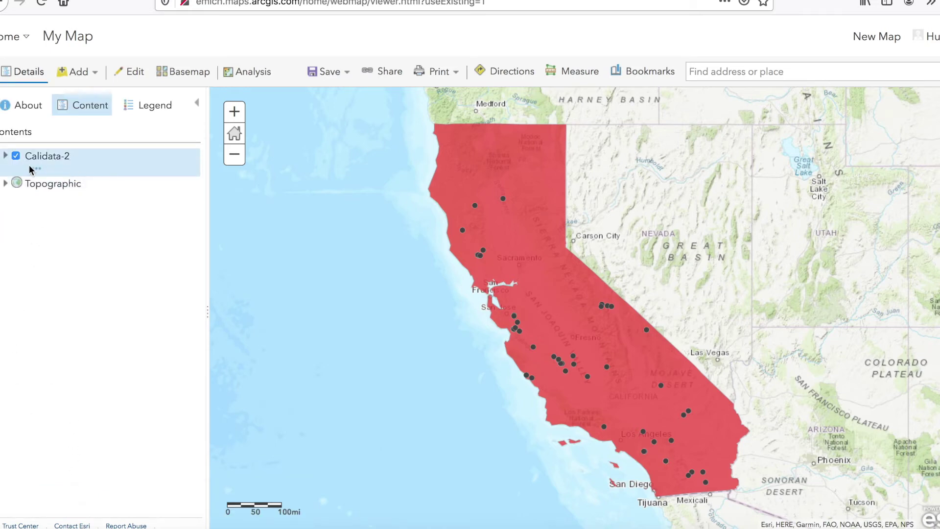
Check the EarthQuakes and California sublayers of Calidata-2 by switching their visibility off and on, and view California's style options
click(6, 156)
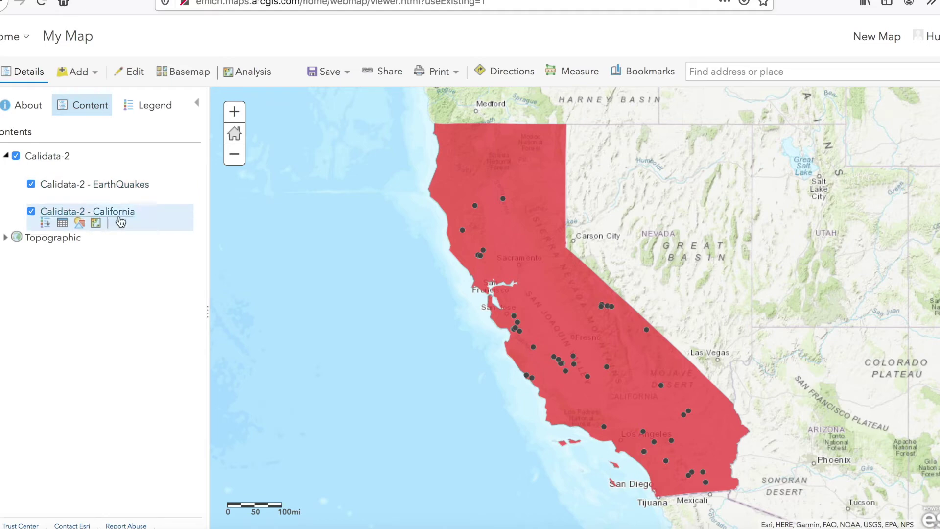
click(31, 185)
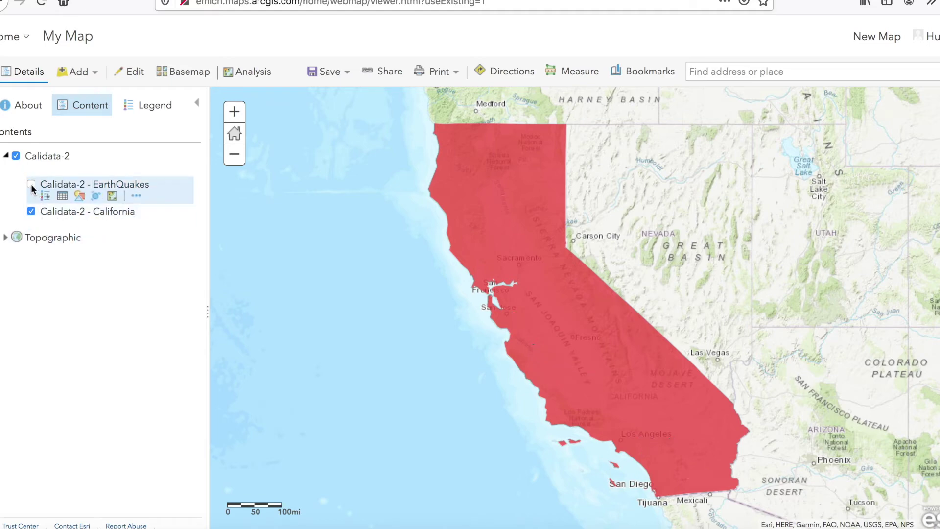
click(31, 211)
click(31, 208)
click(31, 186)
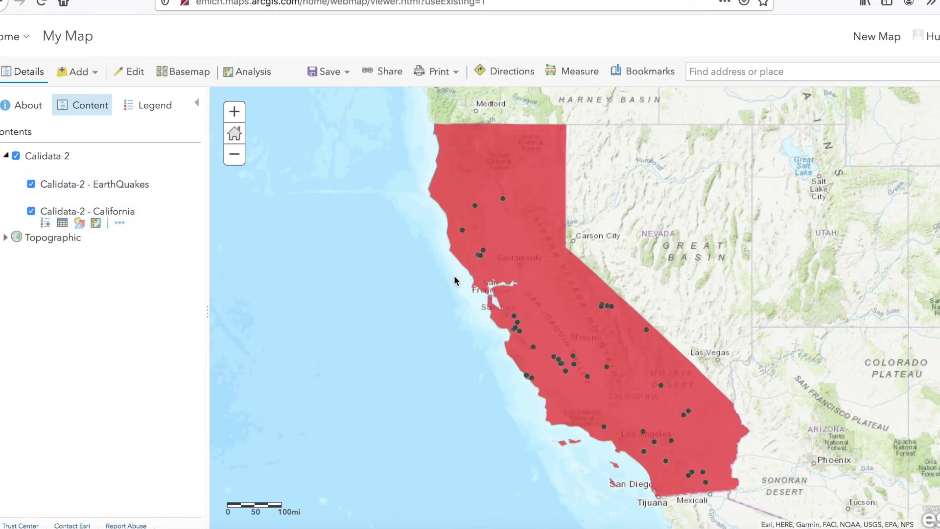
click(80, 225)
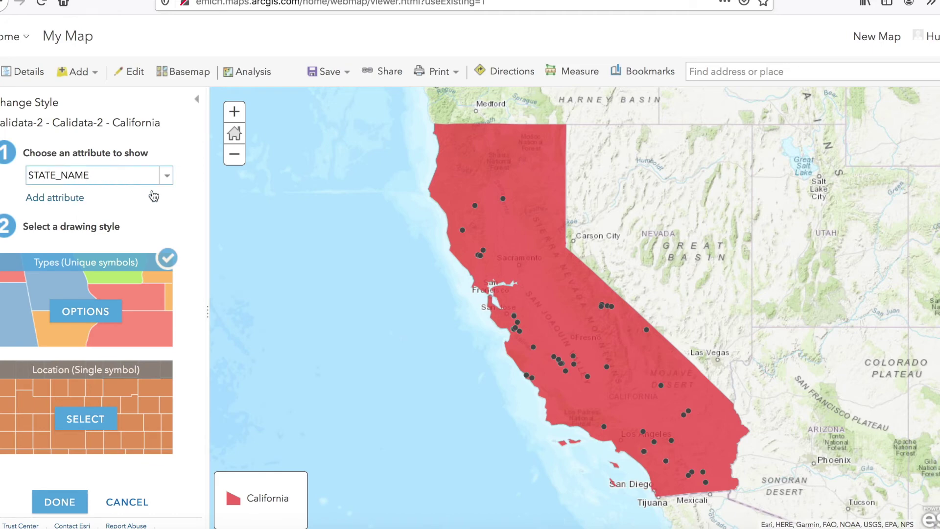
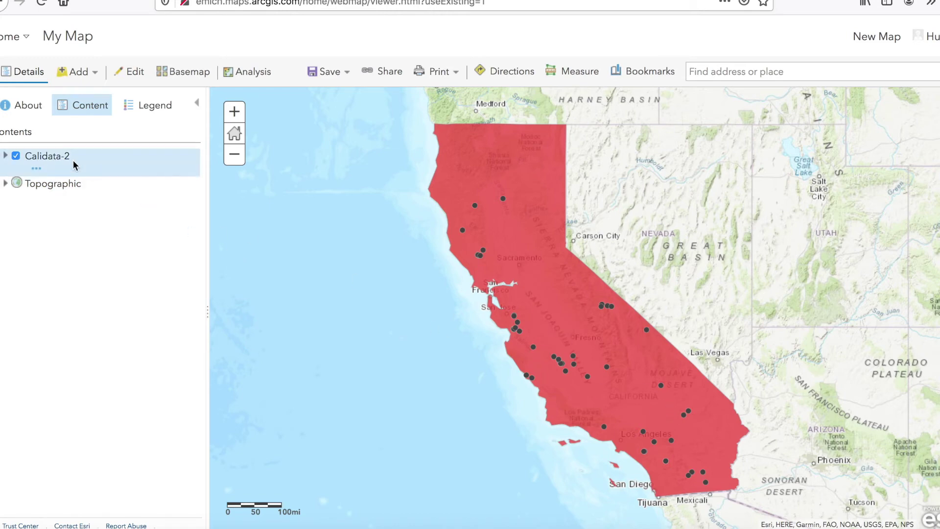
Set up a Summarize Center and Dispersion analysis of the Calidata-2 EarthQuakes layer with Mean center instead of Central feature
click(260, 71)
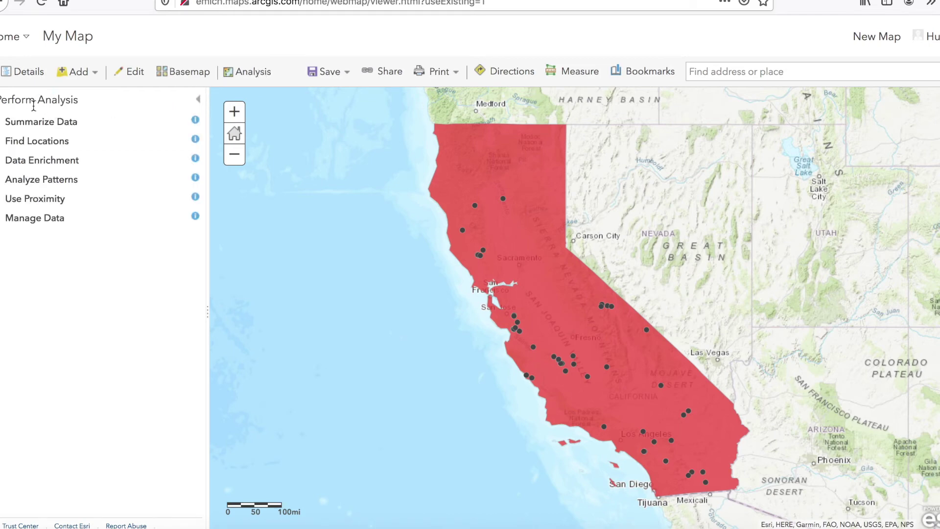
click(10, 124)
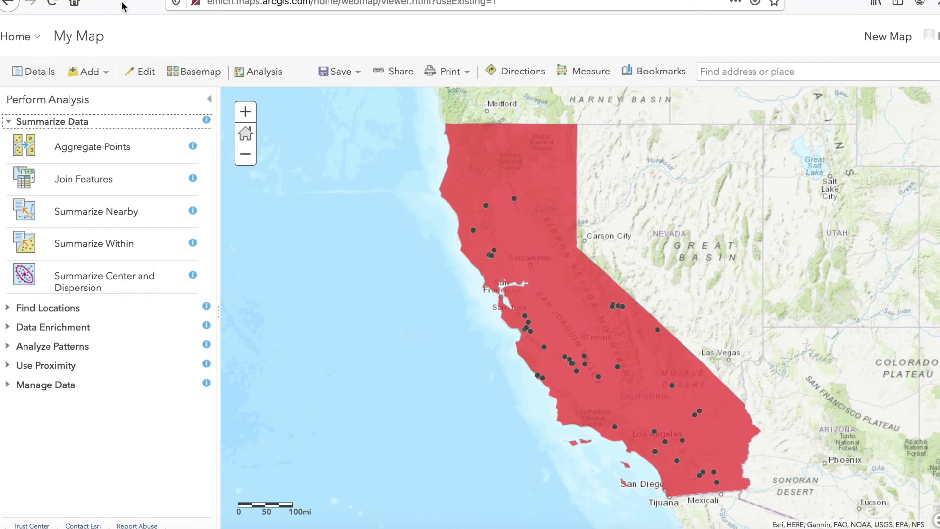
click(97, 287)
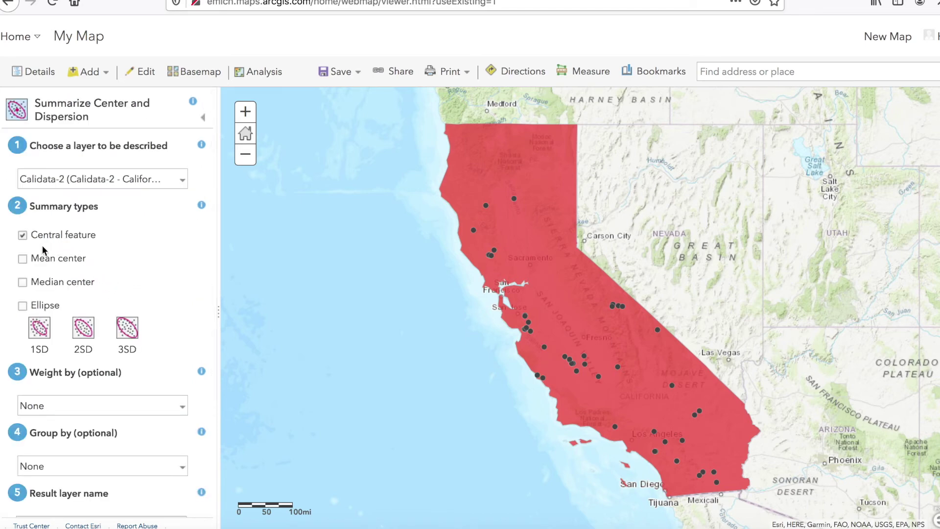
click(23, 259)
click(182, 181)
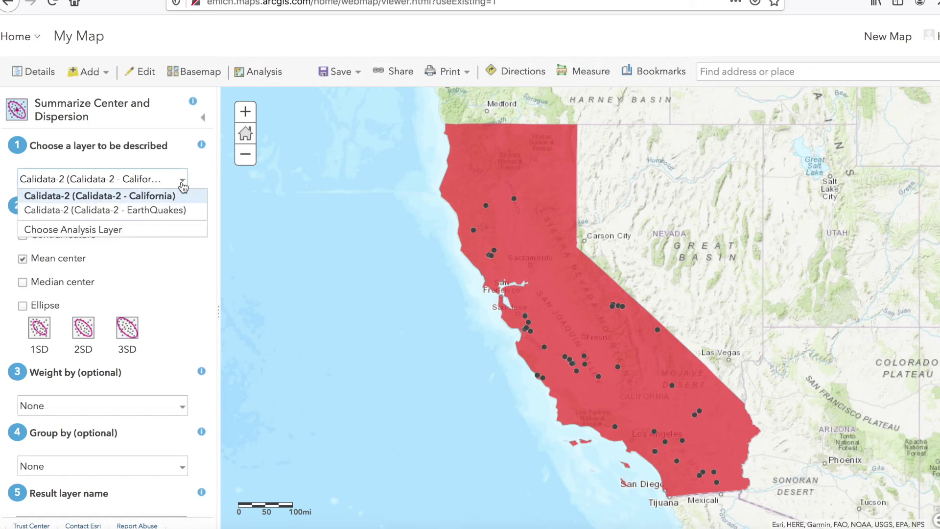
click(177, 210)
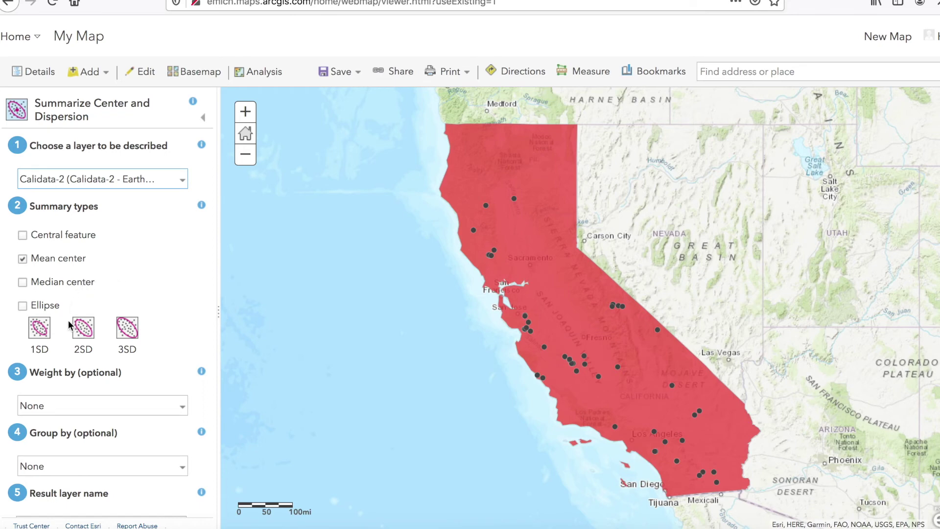
Include a 1SD ellipse in the analysis and weight it by mag
click(43, 330)
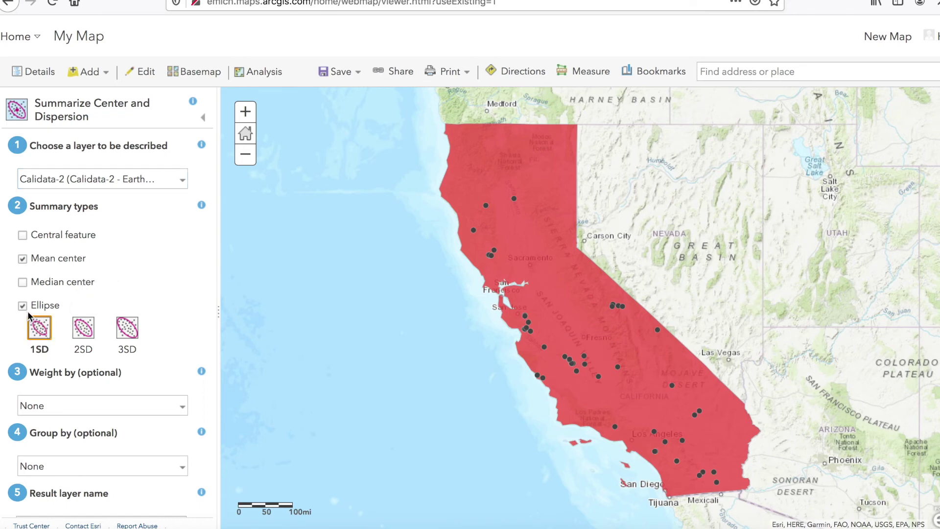
click(184, 409)
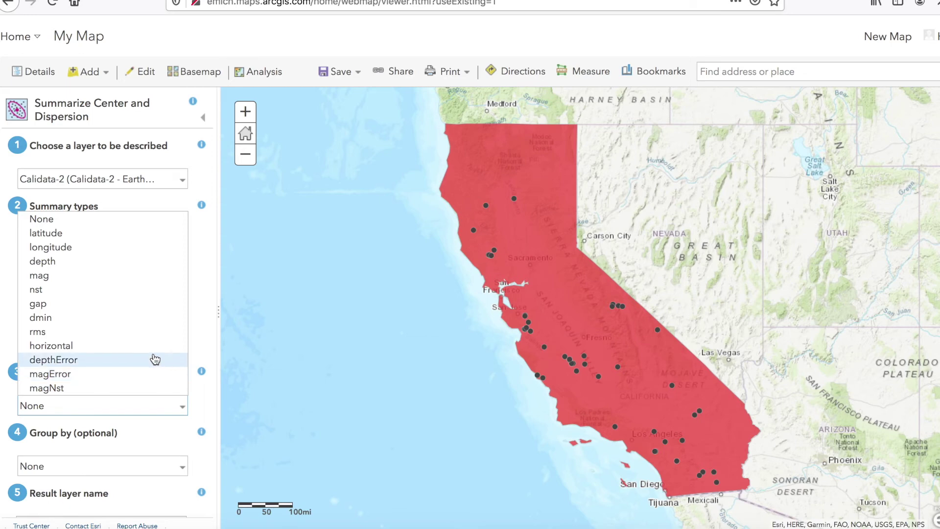
click(107, 277)
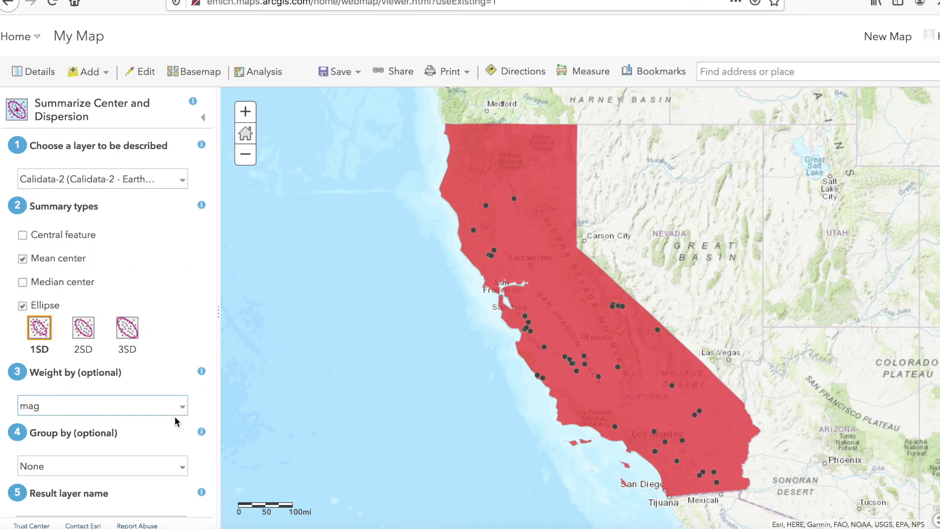
Try to run the analysis with the default result layer name
drag(211, 406, 210, 497)
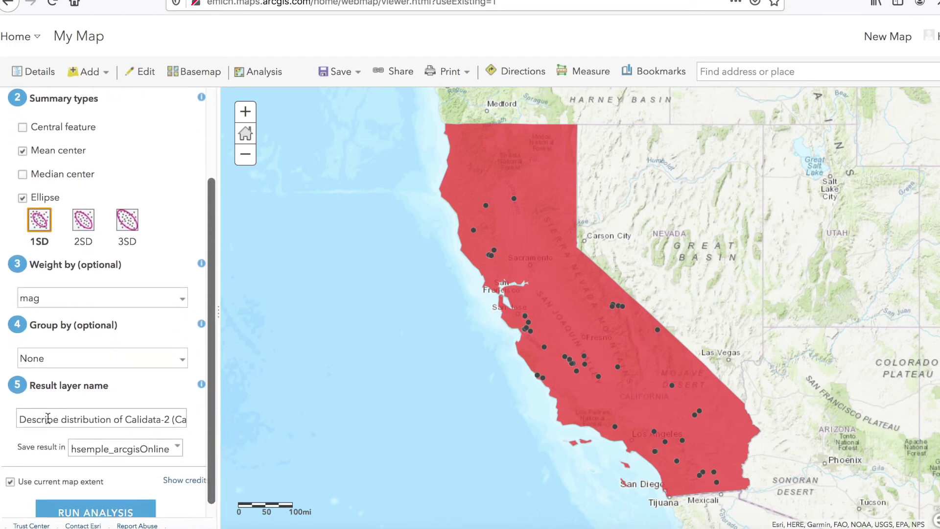
drag(26, 420, 247, 424)
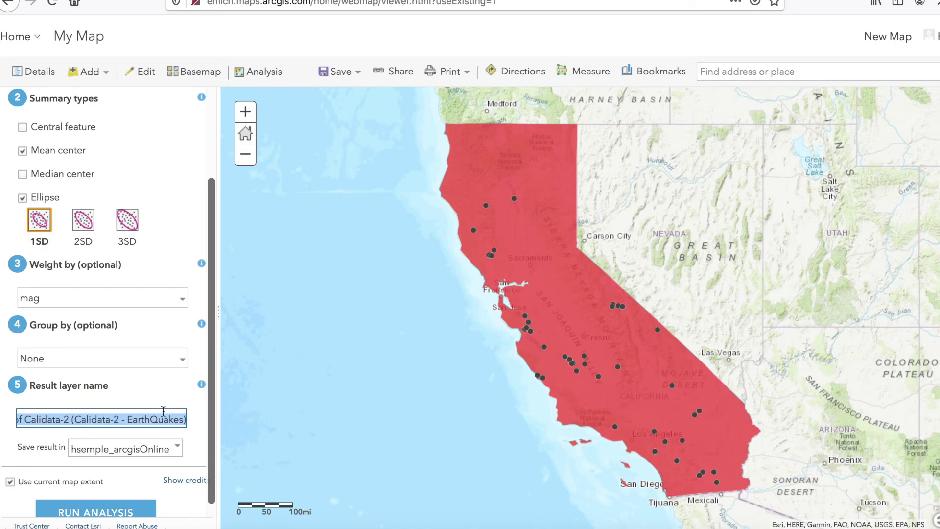
drag(209, 426, 211, 482)
click(105, 500)
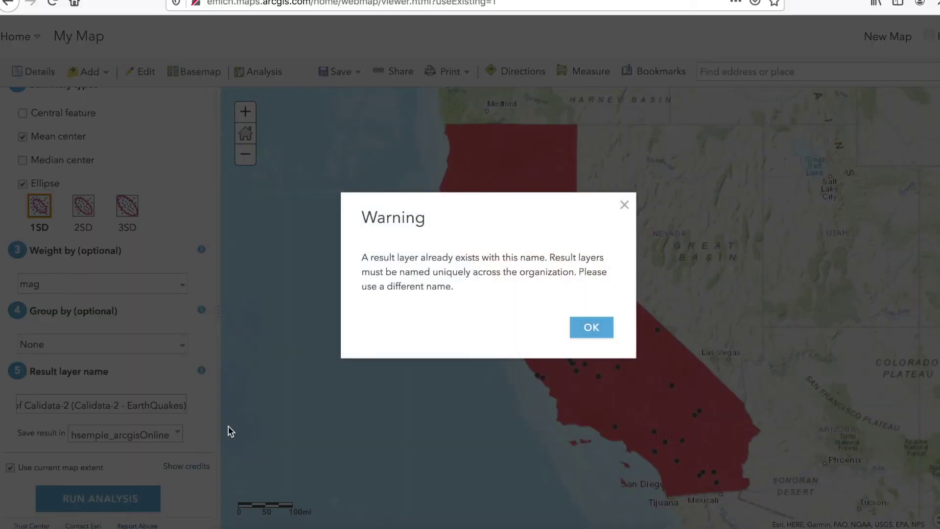
click(591, 328)
Shorten the result layer name to "Calidata-2 EarthQuakes)"
triple_click(69, 401)
click(102, 405)
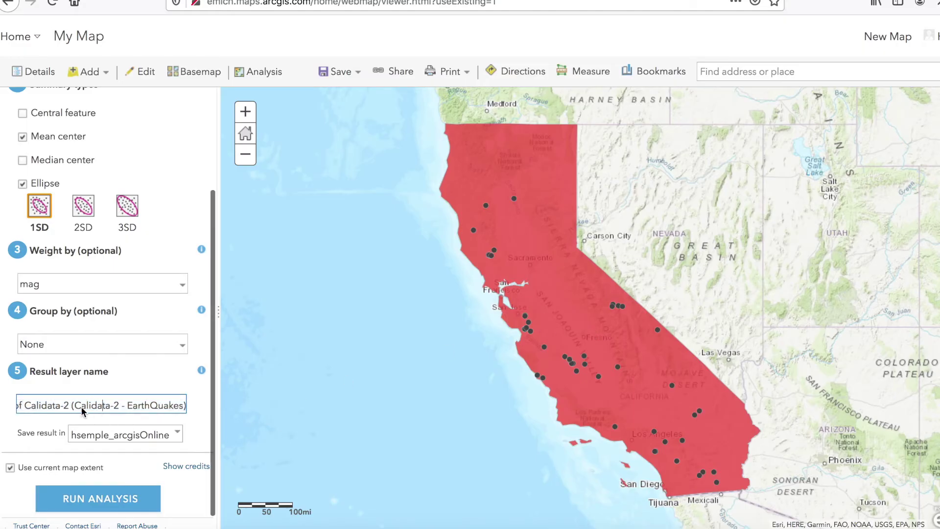
drag(71, 405, 184, 406)
drag(126, 408, 126, 407)
key(BackSpace)
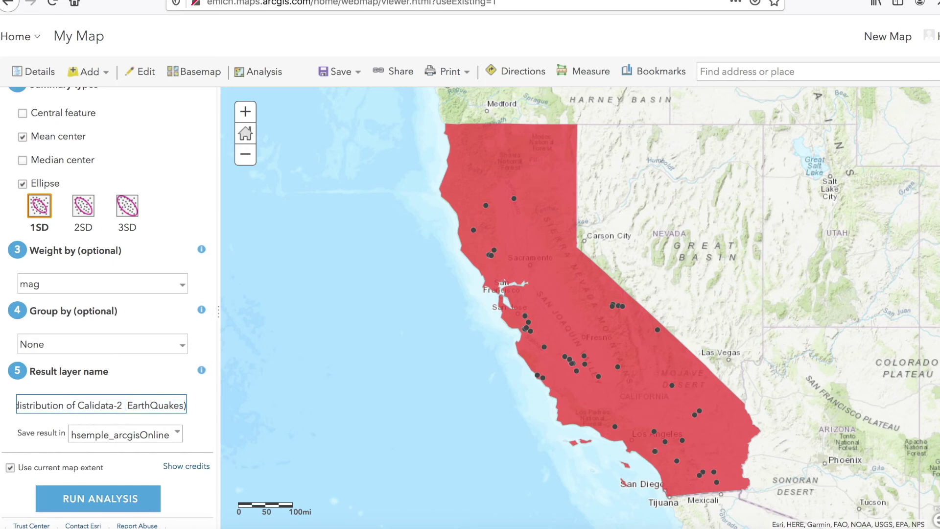
drag(79, 407, 1, 406)
key(BackSpace)
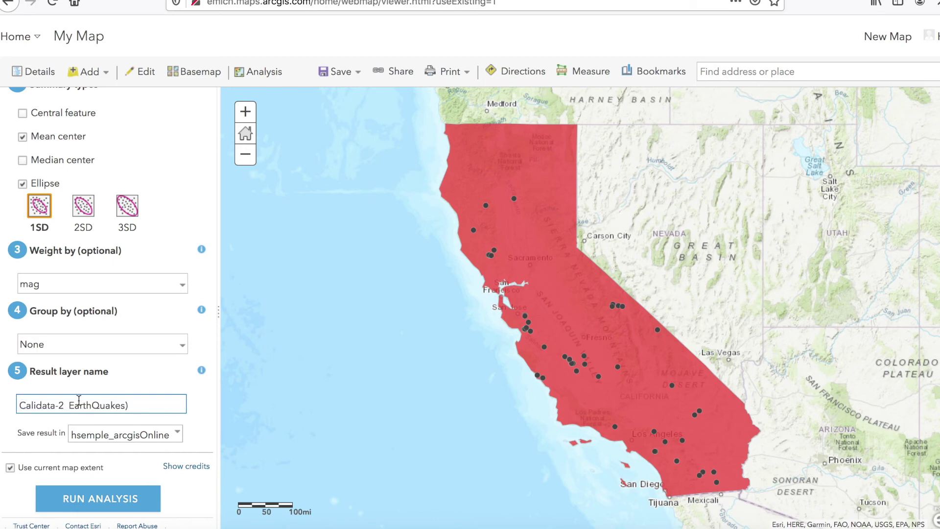
Run the analysis and view the attributes of the resulting ellipse on the map
click(87, 511)
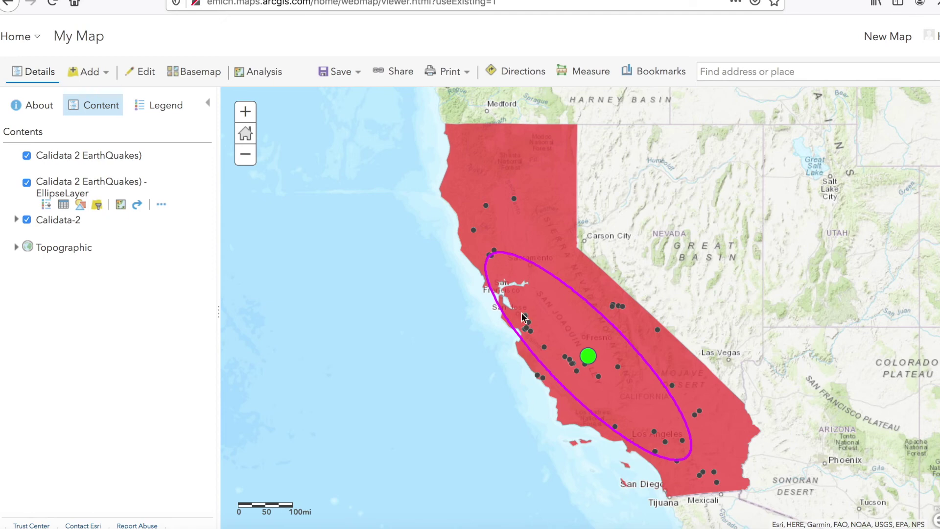
click(603, 387)
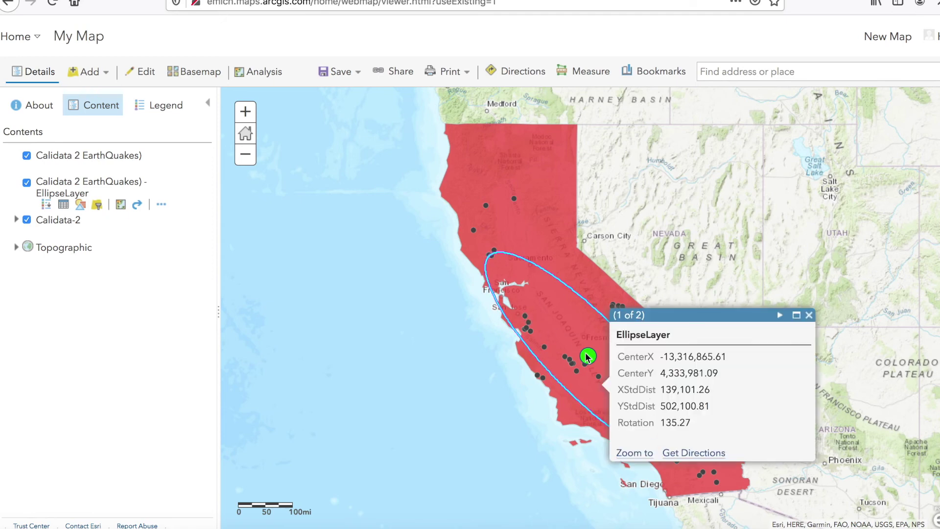
click(809, 314)
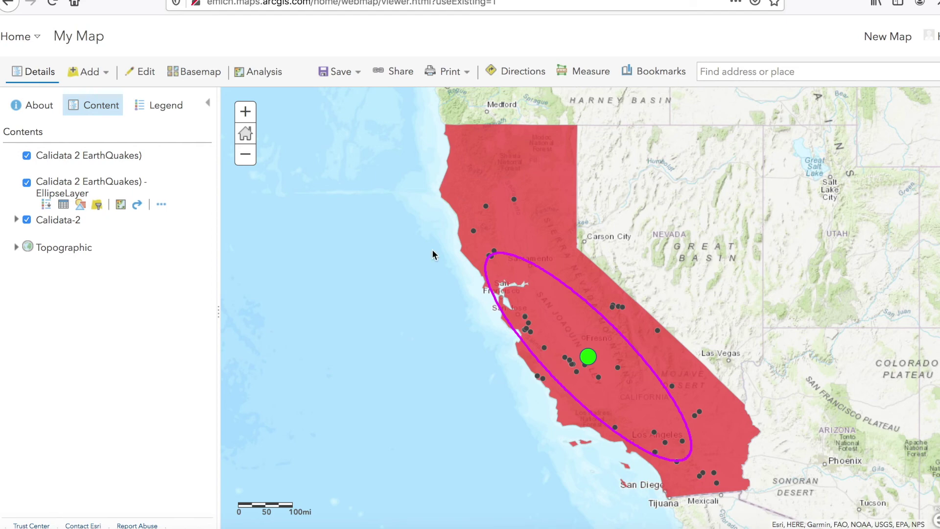
Start saving the map as a new item and give it the title "Mean Center of Earthquakes, CA"
click(341, 72)
click(332, 118)
click(411, 245)
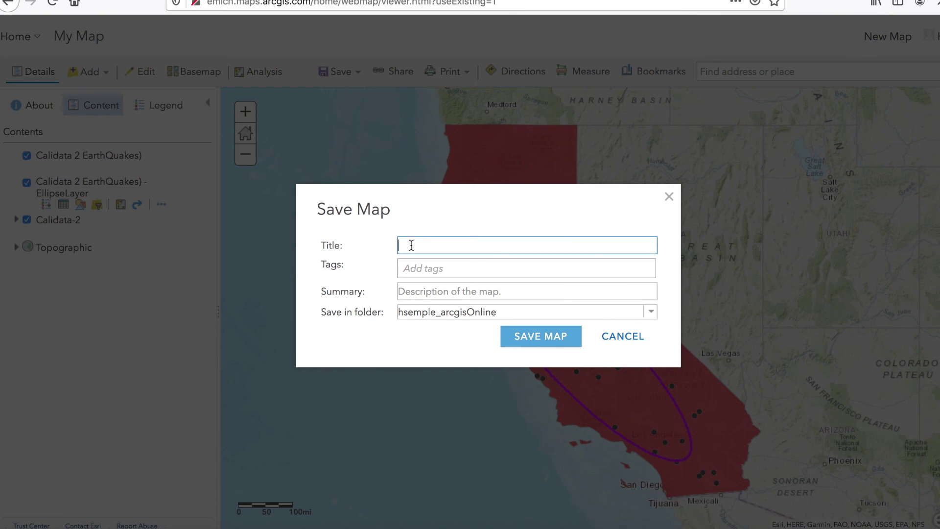
text(Mean Centr)
text( o)
key(BackSpace)
key(BackSpace)
text(er o f )
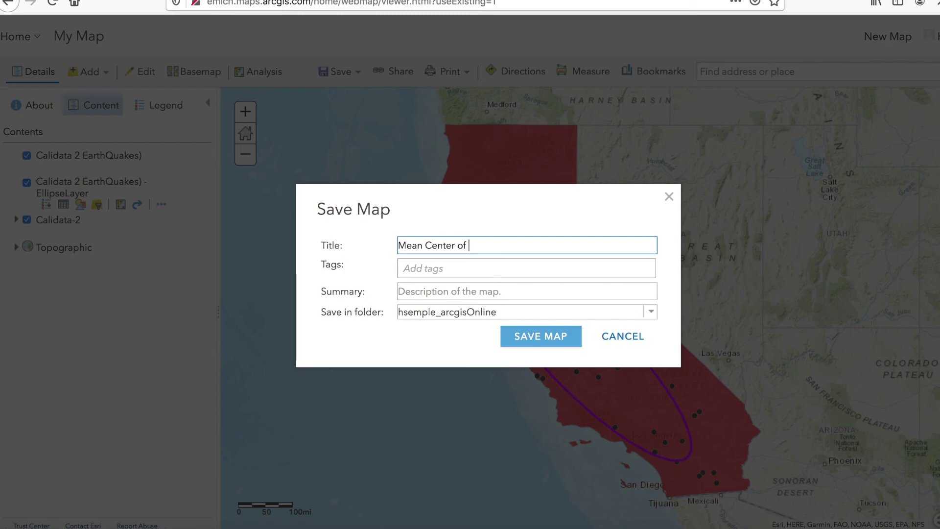
text(Earthquakes, CA)
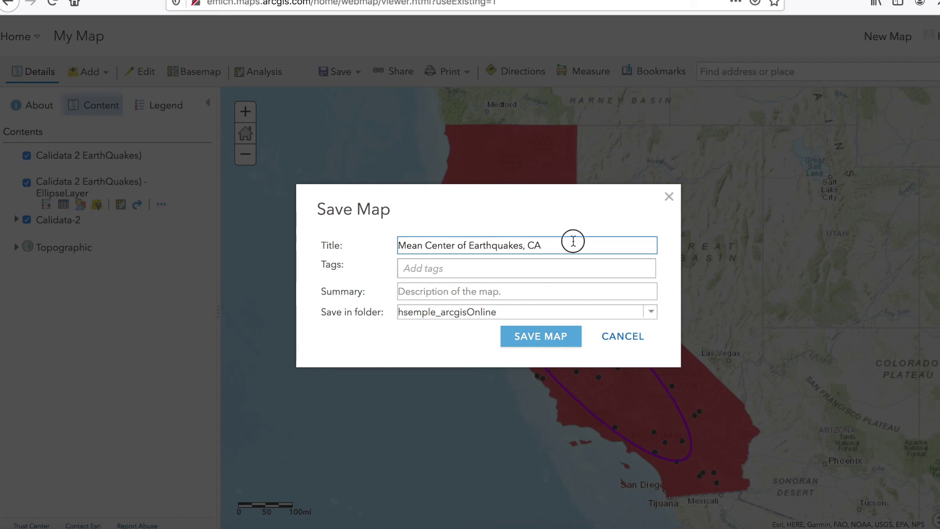
Reuse the title text for the tags and the summary, and save the map in the default folder
drag(576, 239, 357, 241)
key(ctrl+c)
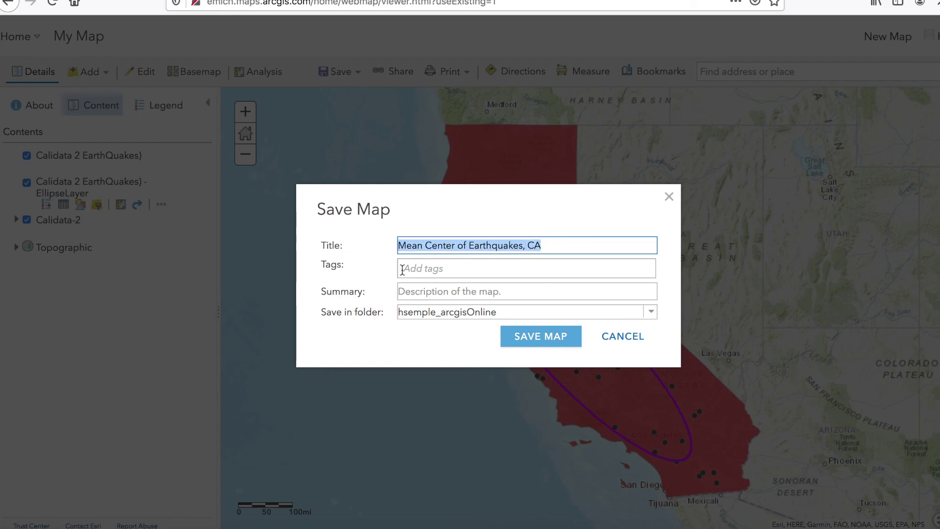
click(401, 270)
key(ctrl+v)
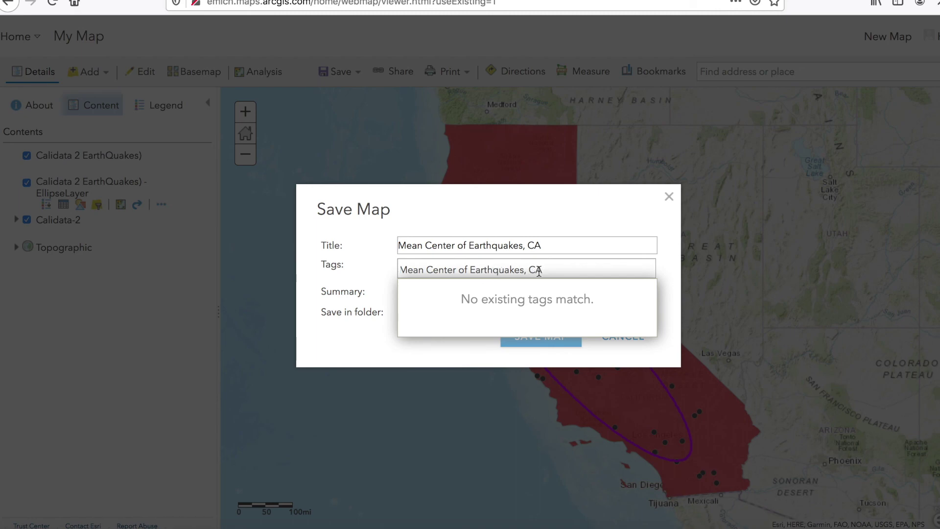
click(608, 207)
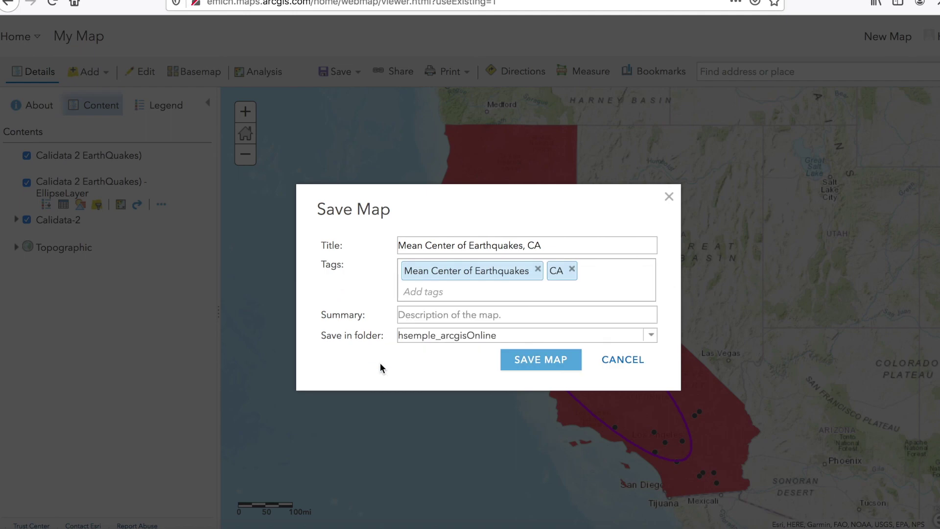
click(427, 311)
key(ctrl+v)
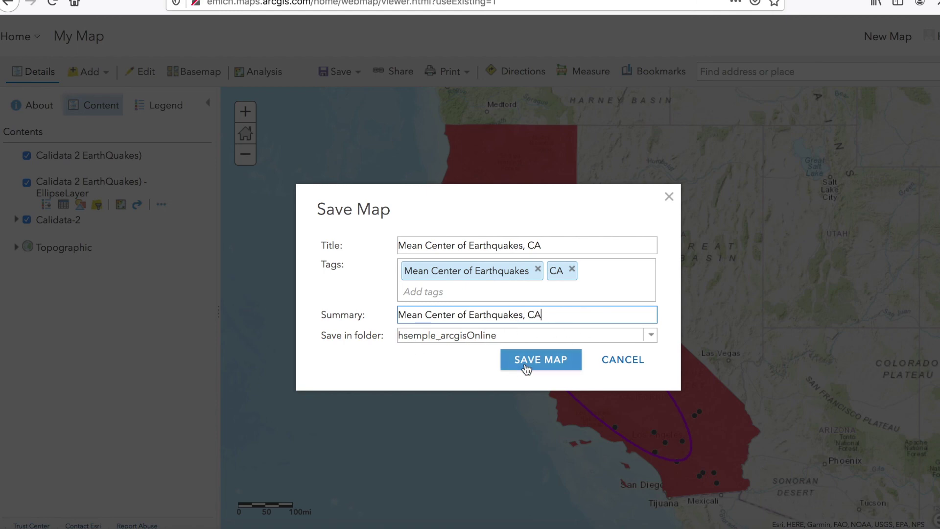
click(545, 360)
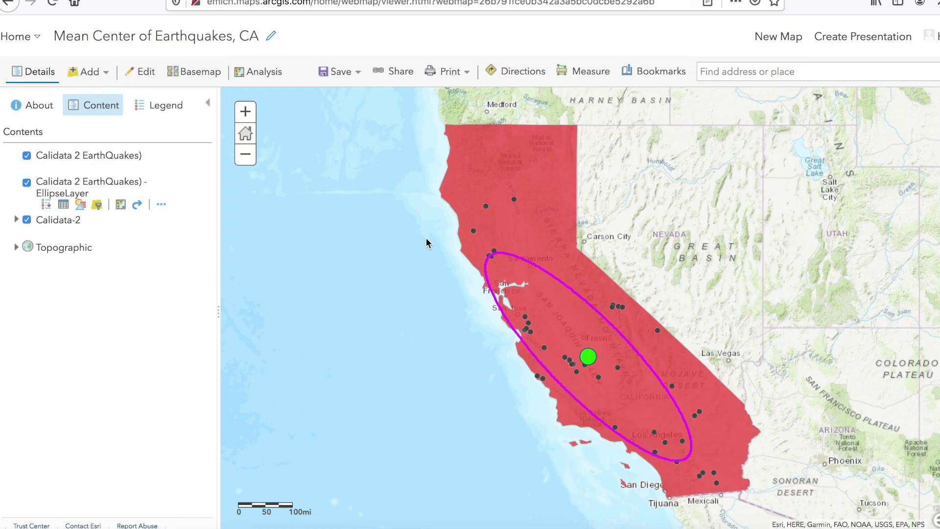
Share the map with everyone (public), copy its short link, and finish sharing
click(398, 73)
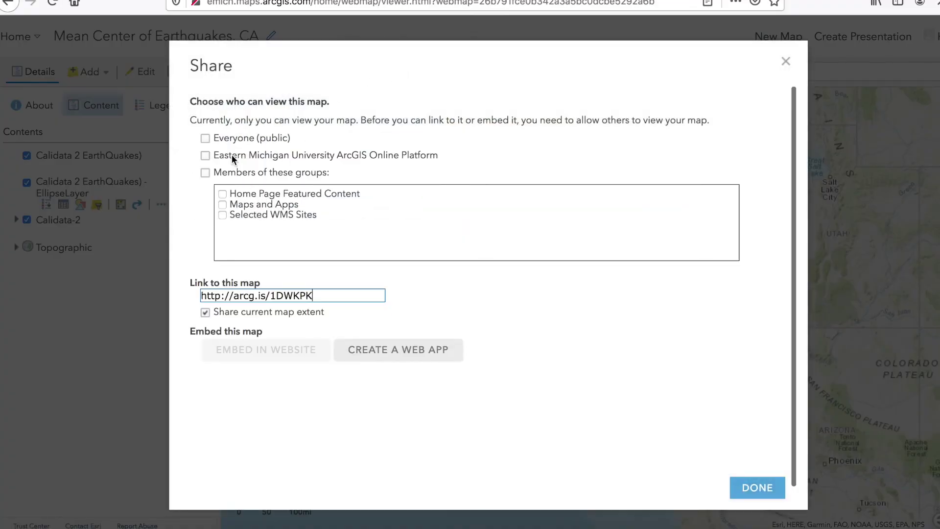
click(206, 139)
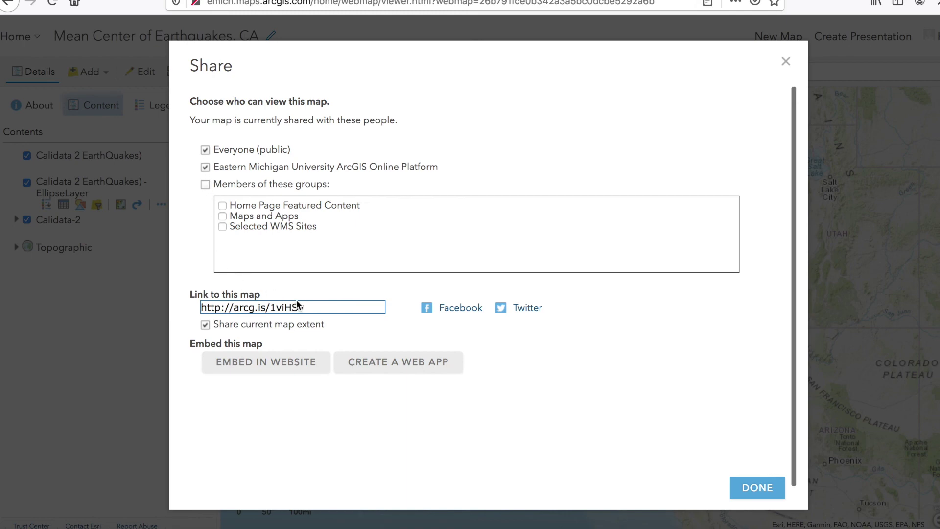
drag(306, 308, 175, 304)
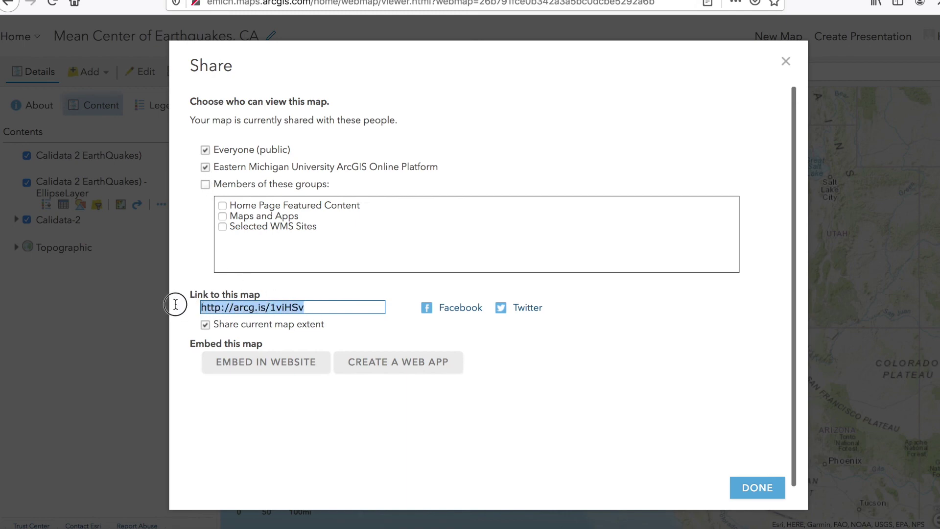
right_click(240, 307)
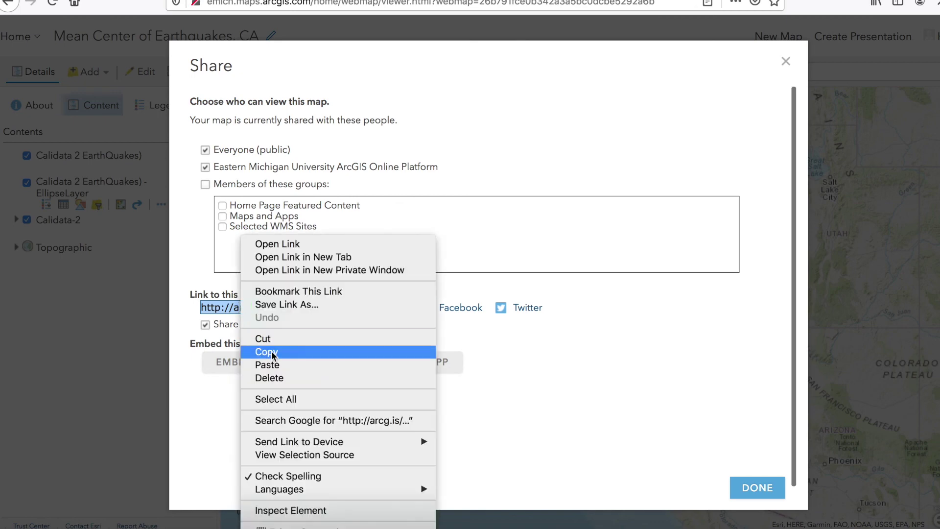
click(265, 356)
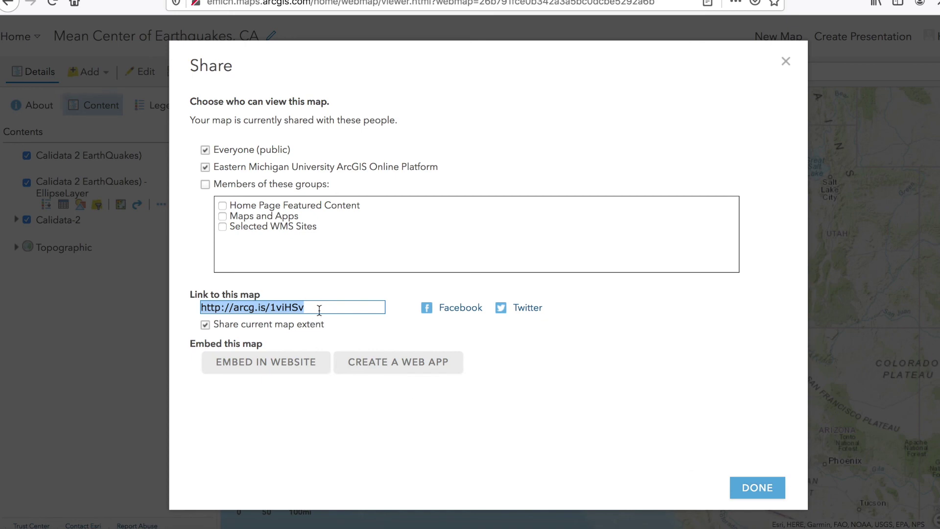
click(752, 488)
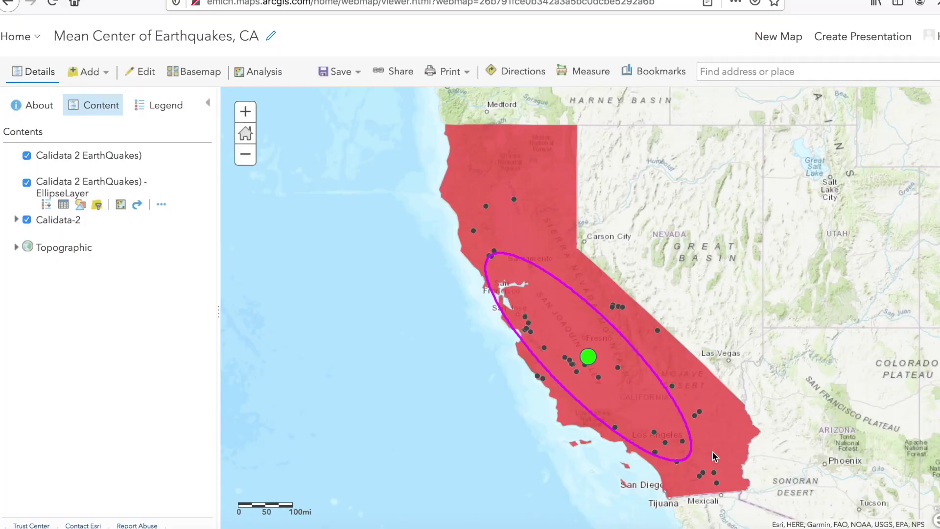